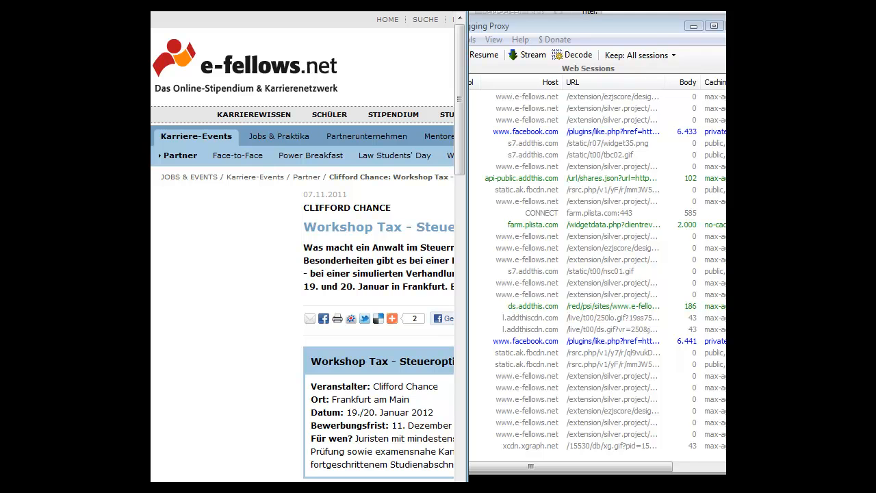
- Switch to Fiddler and find and select the google-analytics.com ga.js request in the captured web sessions
{"action": "left_click", "coordinate": [565, 31]}
{"action": "left_click_drag", "start_coordinate": [376, 41], "coordinate": [150, 39]}
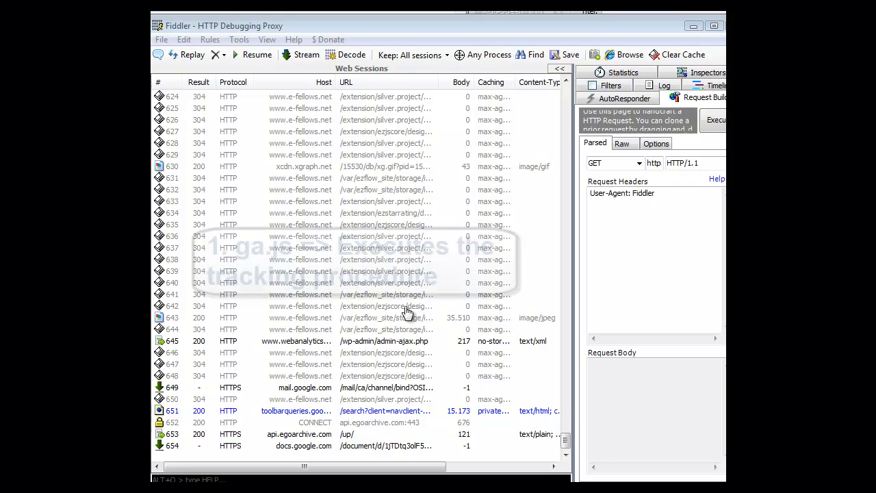
{"action": "scroll", "coordinate": [408, 311], "scroll_direction": "up", "scroll_amount": 2}
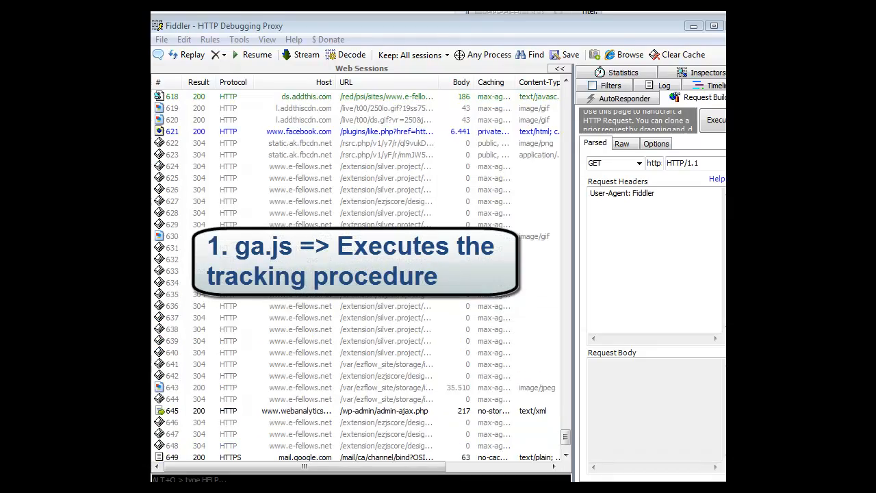
{"action": "scroll", "coordinate": [179, 192], "scroll_direction": "up", "scroll_amount": 13}
{"action": "left_click", "coordinate": [179, 191]}
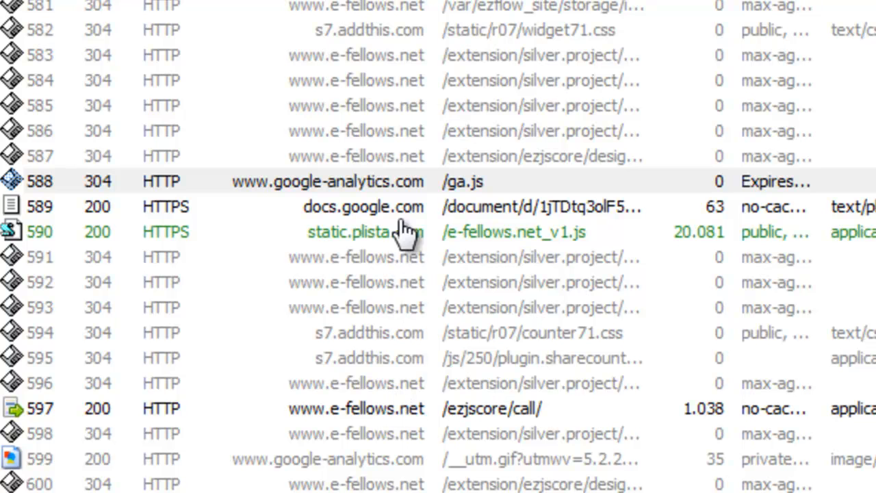
- Find and select the google-analytics.com __utm.gif request that follows ga.js in the session list
{"action": "scroll", "coordinate": [516, 346], "scroll_direction": "down", "scroll_amount": 1}
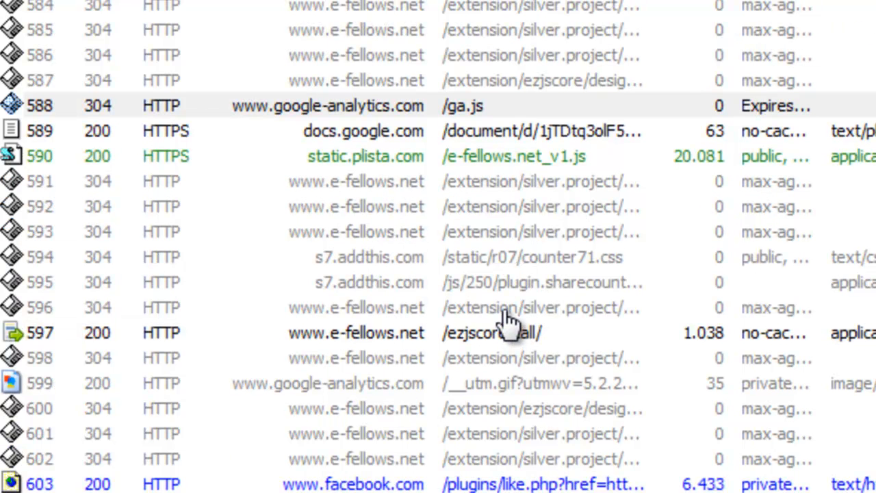
{"action": "scroll", "coordinate": [507, 318], "scroll_direction": "down", "scroll_amount": 2}
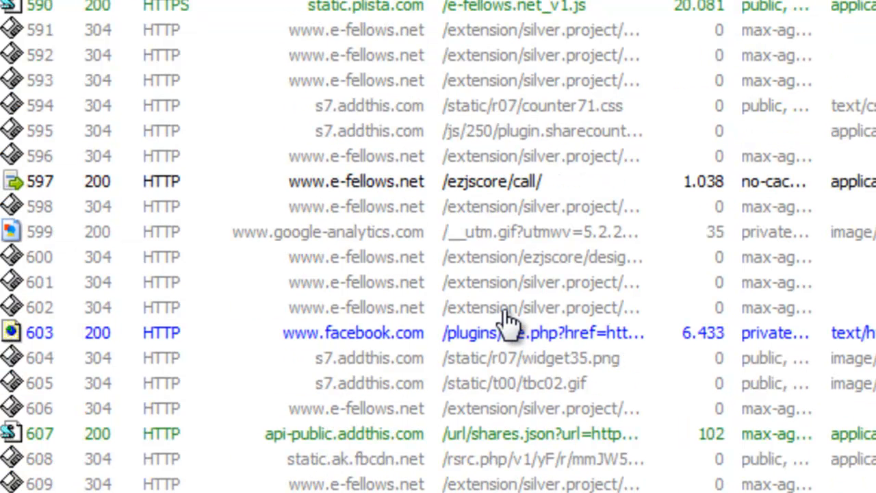
{"action": "left_click", "coordinate": [493, 236]}
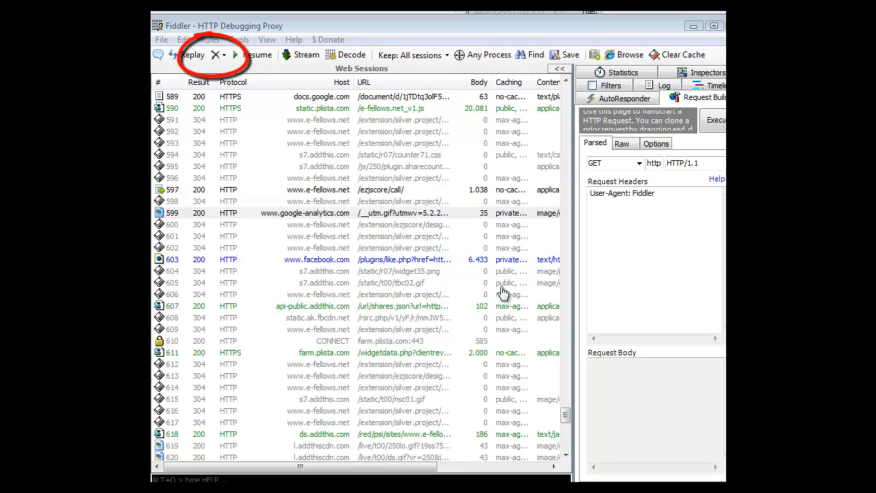
- Remove all captured sessions from the web sessions list
{"action": "left_click", "coordinate": [226, 57]}
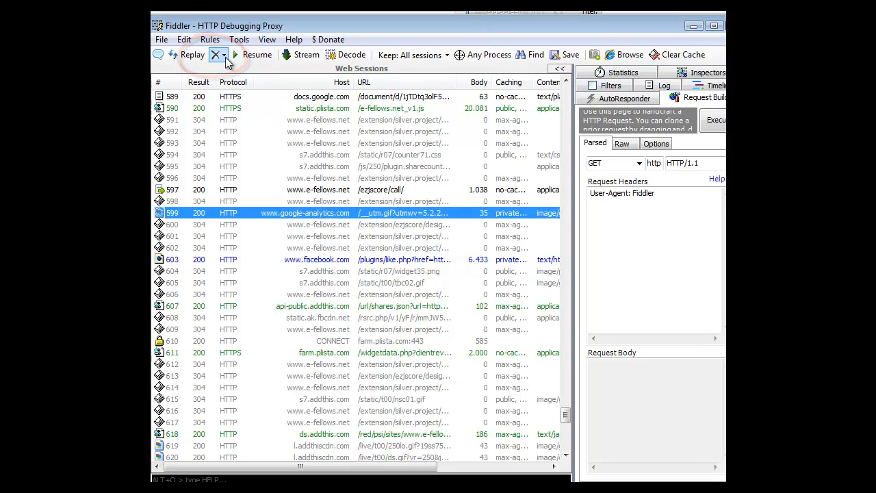
{"action": "left_click", "coordinate": [225, 58]}
{"action": "left_click", "coordinate": [229, 60]}
{"action": "left_click", "coordinate": [228, 58]}
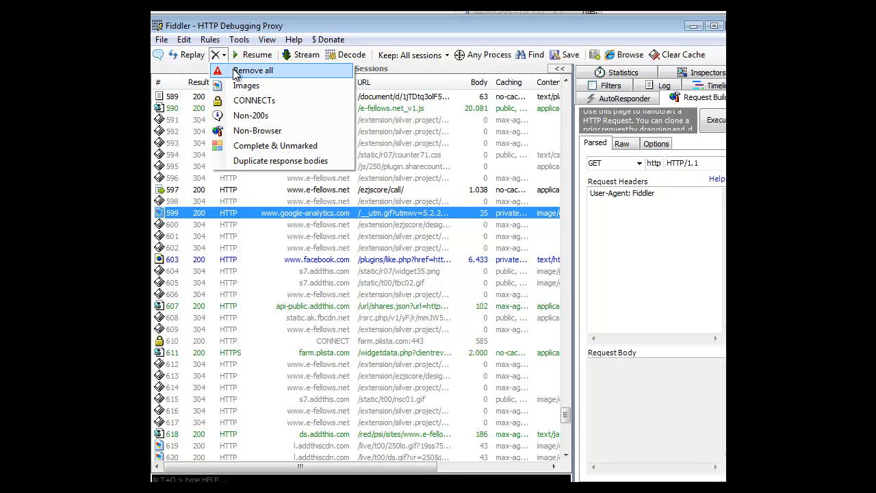
{"action": "left_click", "coordinate": [234, 73]}
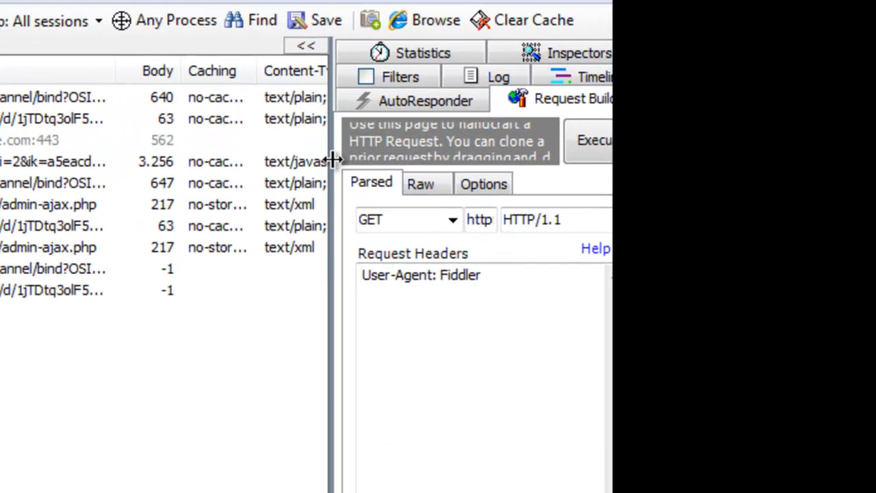
- Widen the details pane, enable filters and show only requests whose URL contains __utm.gif
{"action": "left_click_drag", "start_coordinate": [334, 159], "coordinate": [8, 162]}
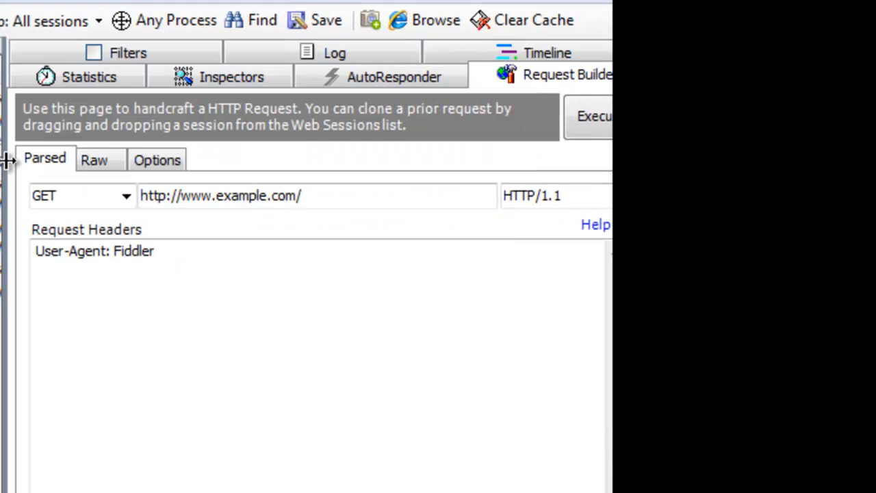
{"action": "left_click", "coordinate": [152, 56]}
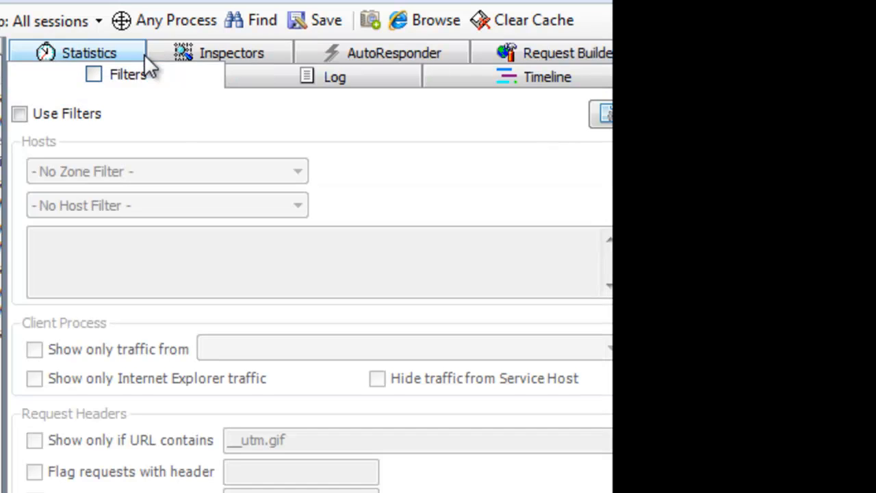
{"action": "left_click", "coordinate": [71, 118]}
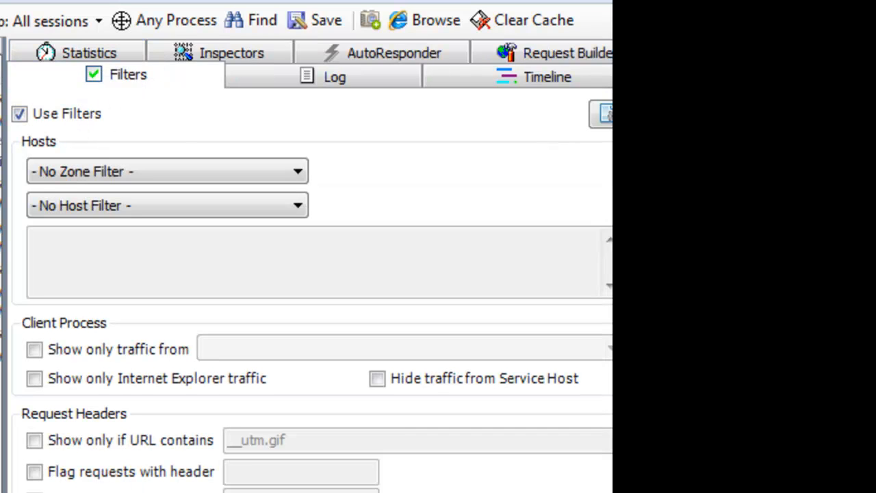
{"action": "left_click", "coordinate": [35, 442]}
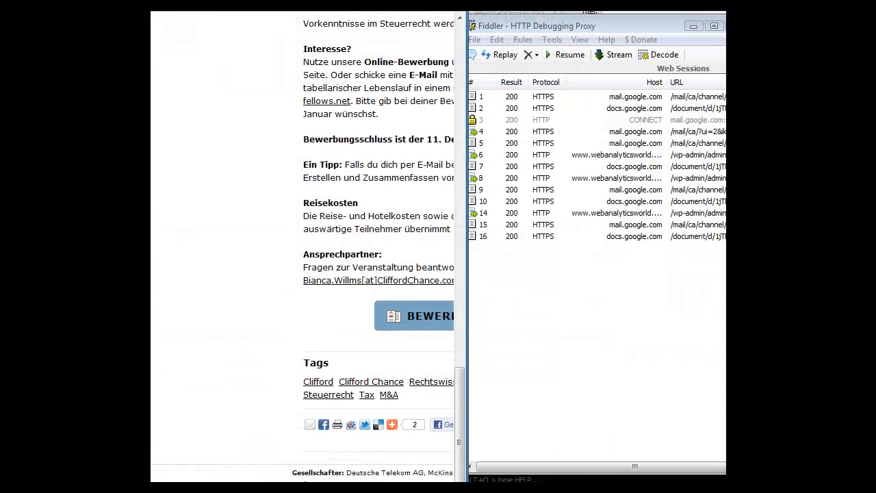
- Clear all remaining web sessions so the filtered capture starts with an empty list
{"action": "left_click", "coordinate": [363, 280]}
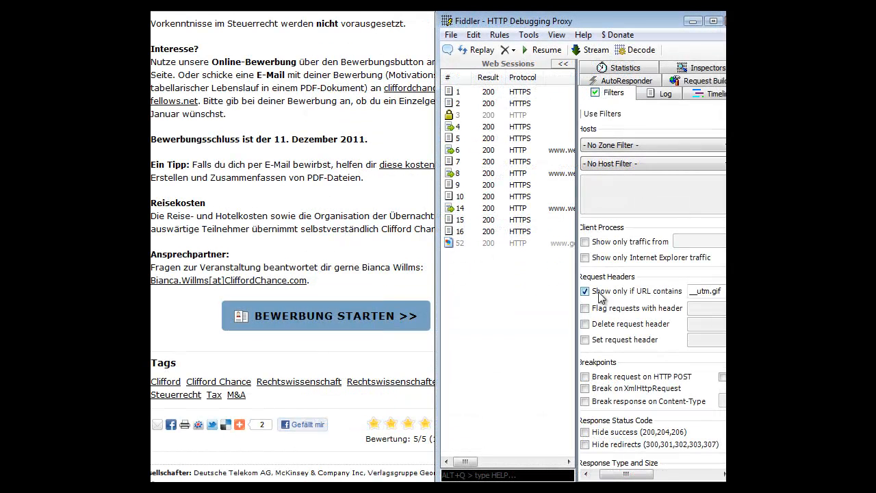
{"action": "left_click", "coordinate": [507, 49]}
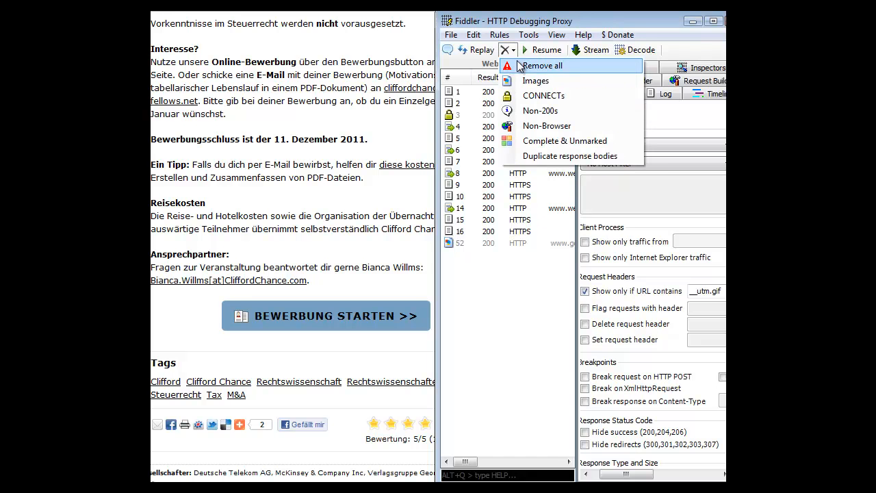
{"action": "left_click", "coordinate": [521, 63]}
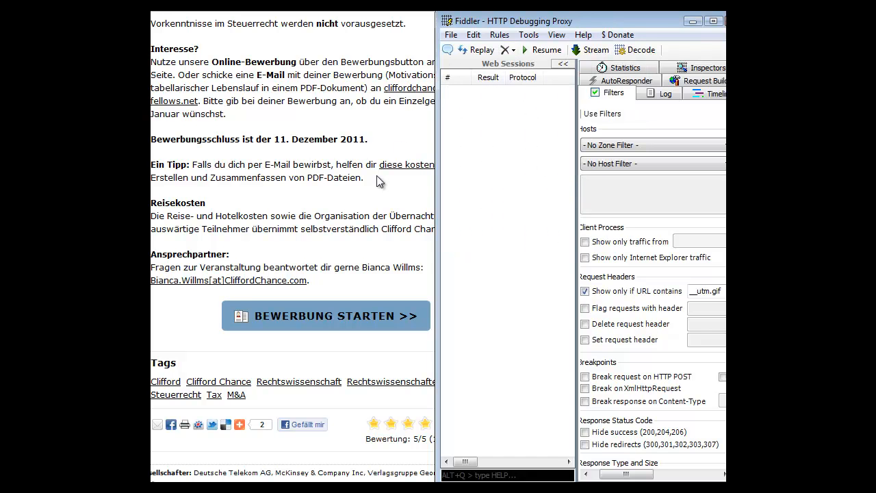
- Start the application with Bewerbung starten on the event page and select the first captured __utm.gif request
{"action": "left_click", "coordinate": [356, 316]}
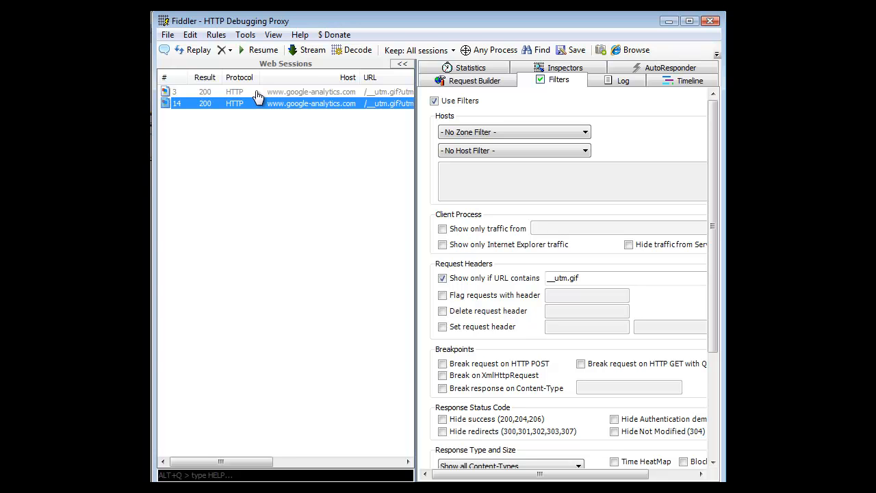
{"action": "left_click", "coordinate": [258, 93]}
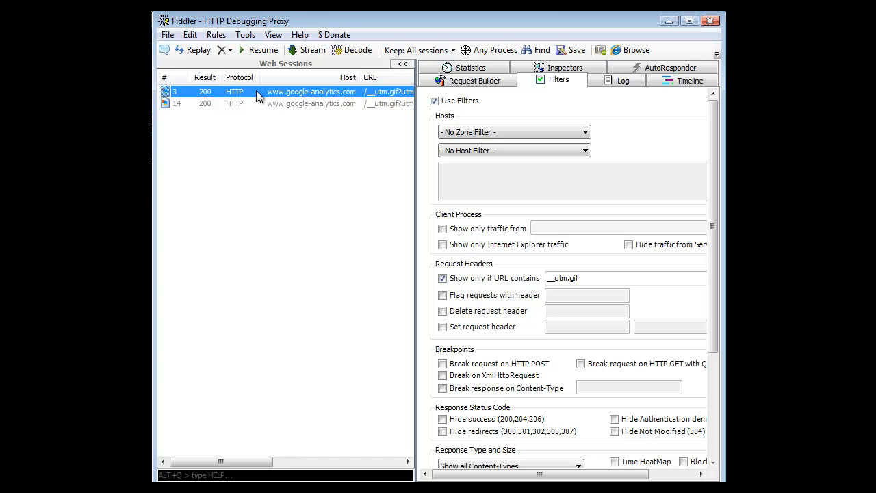
{"action": "left_click", "coordinate": [259, 104]}
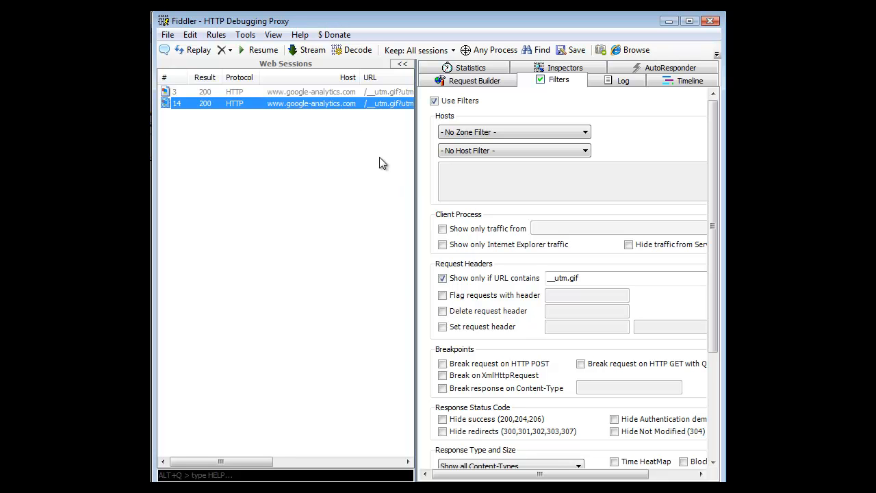
{"action": "left_click", "coordinate": [287, 94]}
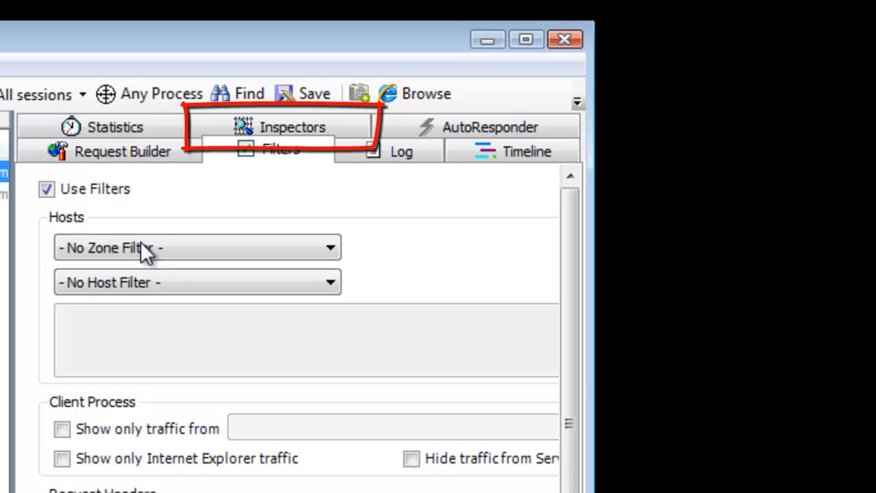
- Inspect the selected request's query string parameters in the WebForms view and highlight the utmp value
{"action": "left_click", "coordinate": [281, 128]}
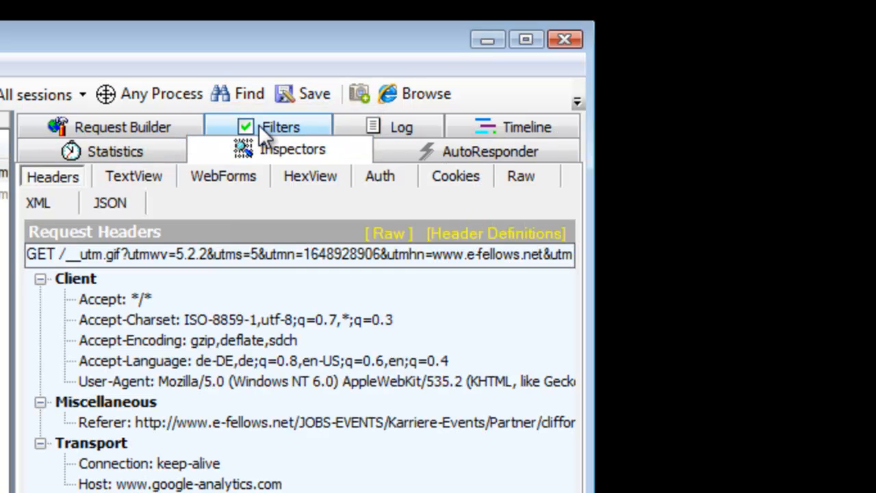
{"action": "left_click", "coordinate": [224, 175]}
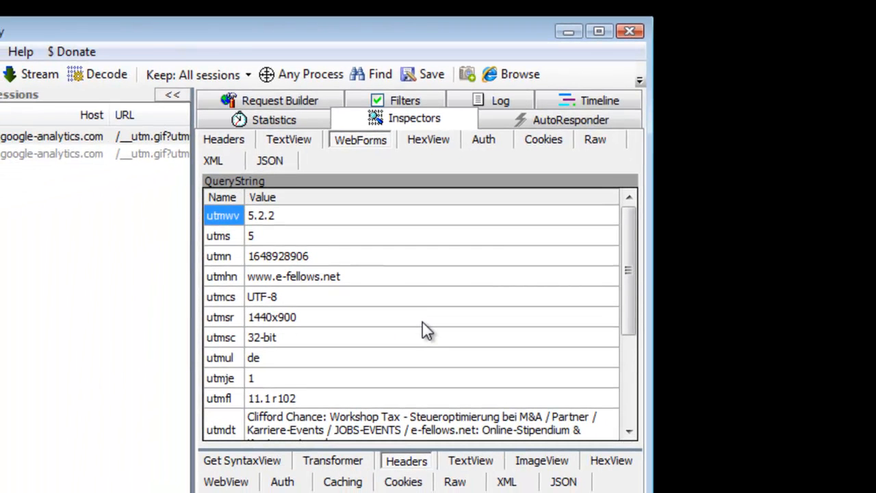
{"action": "left_click_drag", "start_coordinate": [631, 275], "coordinate": [632, 373]}
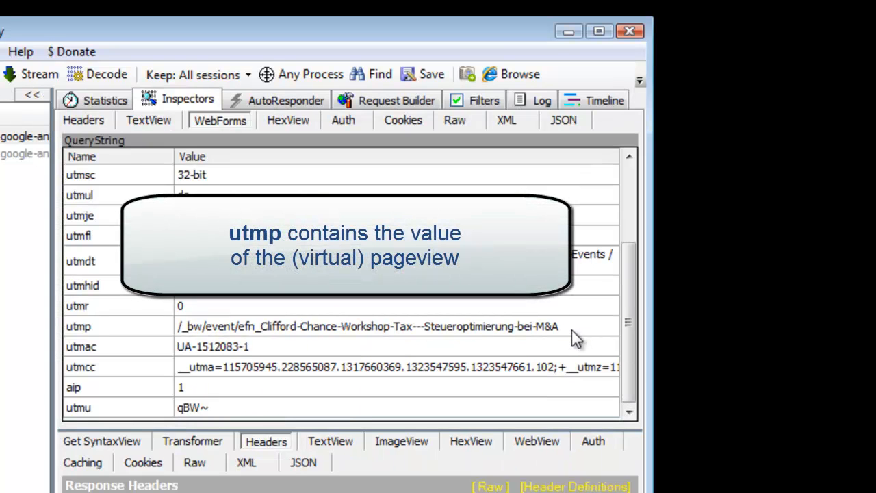
{"action": "left_click", "coordinate": [545, 328]}
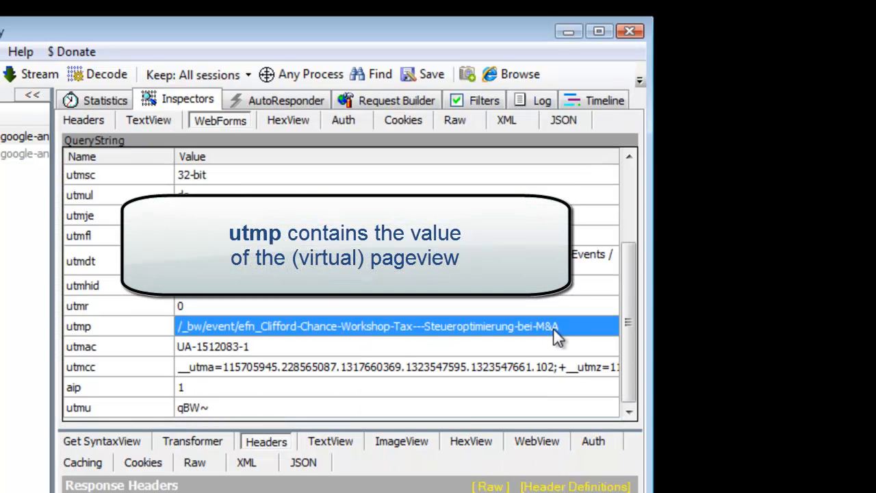
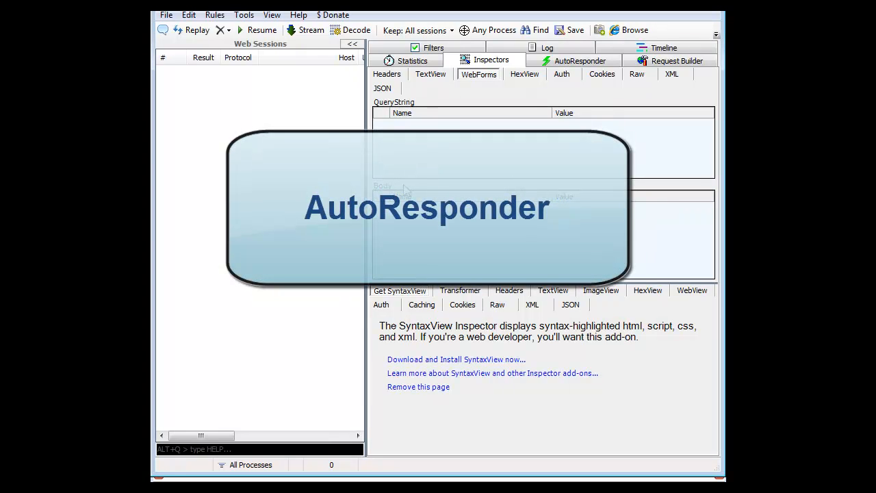
- Open the AutoResponder and review its *drop rules for facebook and addthis
{"action": "left_click", "coordinate": [571, 63]}
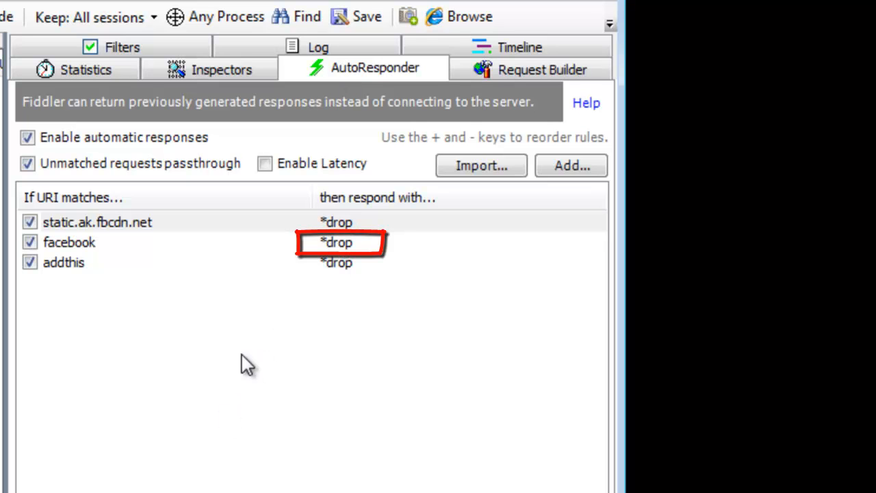
{"action": "left_click", "coordinate": [101, 245]}
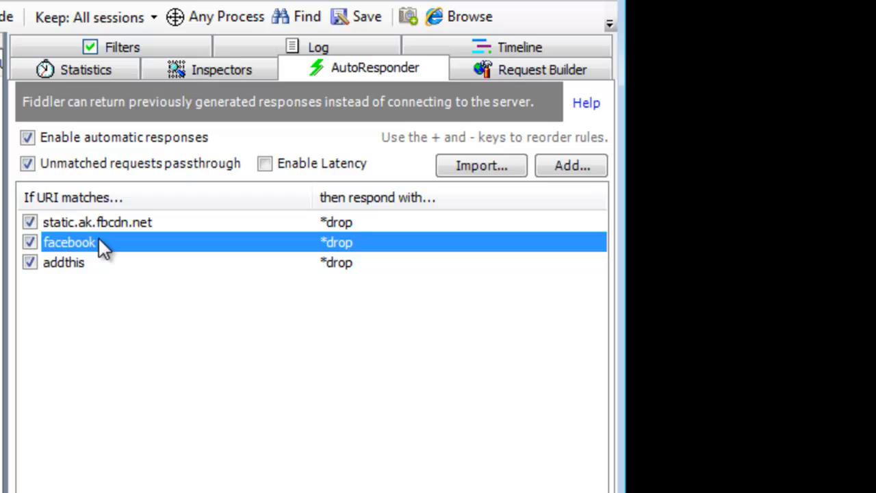
{"action": "left_click", "coordinate": [97, 263]}
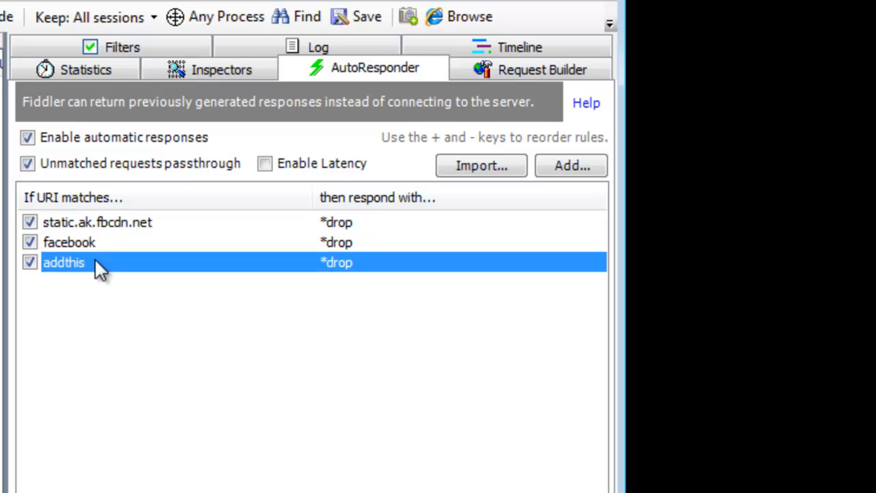
{"action": "left_click", "coordinate": [115, 248]}
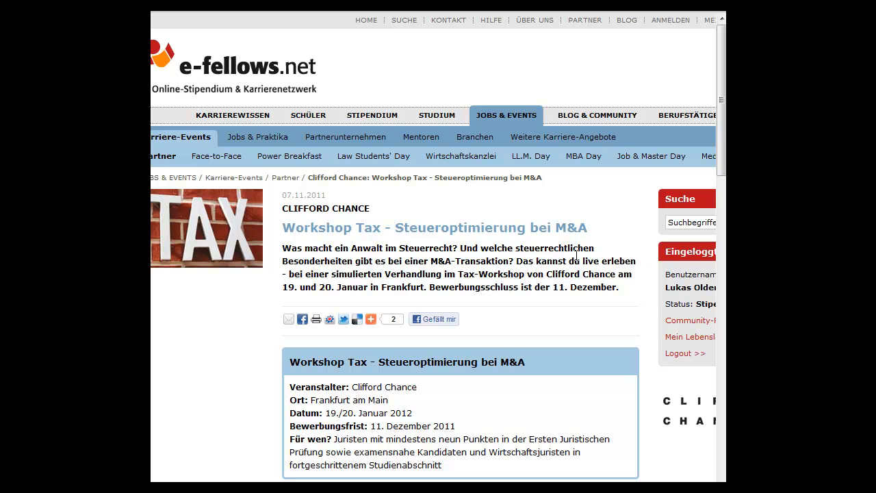
- Show the source code of the Clifford Chance workshop page and look through it to the end
{"action": "key", "text": "ctrl+u"}
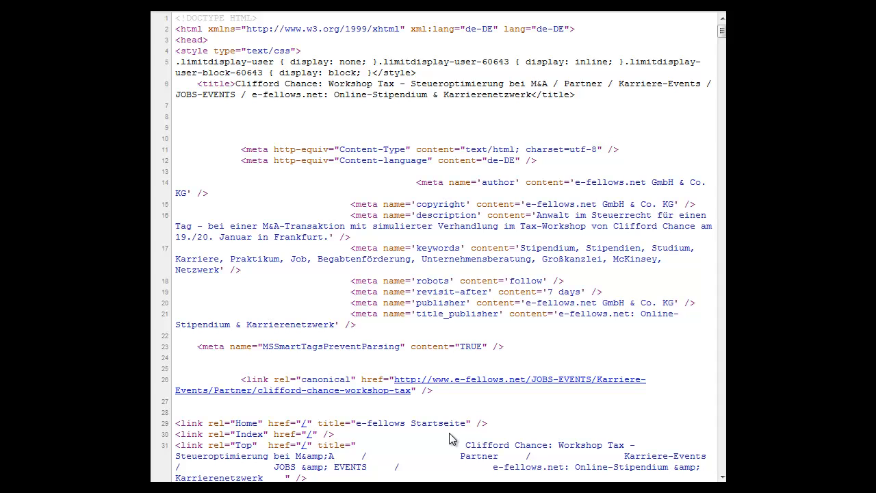
{"action": "left_click_drag", "start_coordinate": [722, 30], "coordinate": [724, 457]}
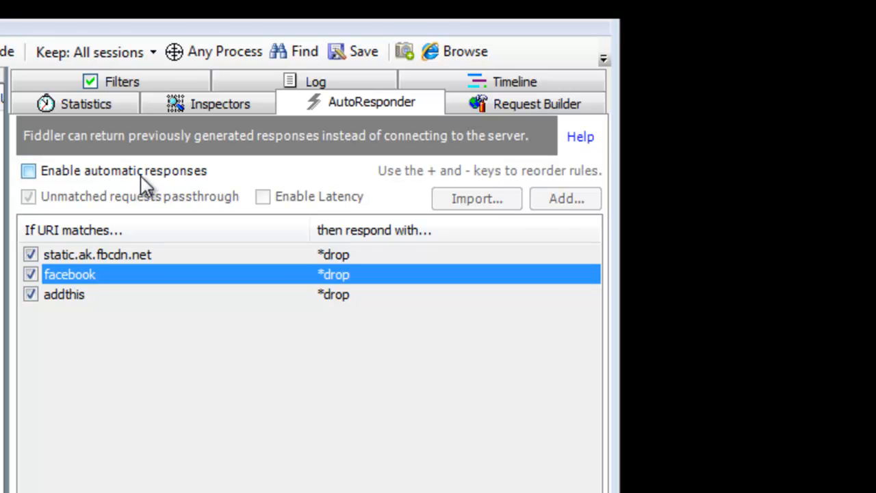
- Enable automatic responses and add a new AutoResponder rule that matches webtracker_end.js
{"action": "left_click", "coordinate": [88, 170]}
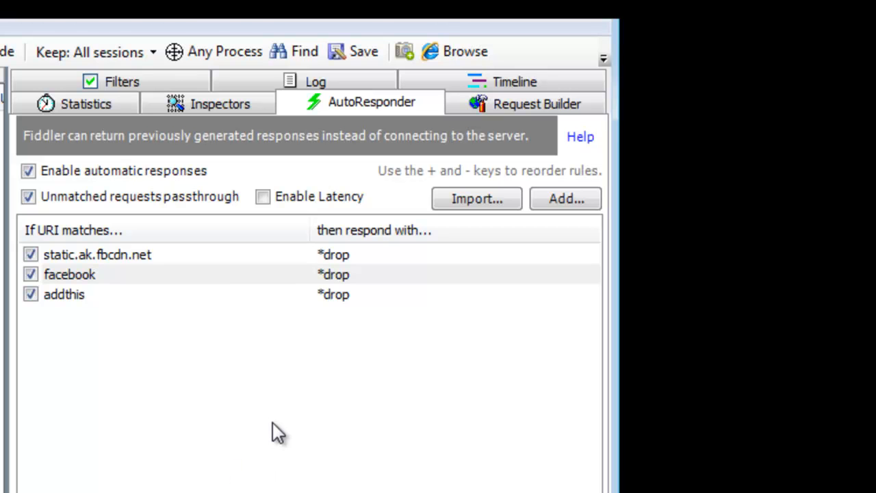
{"action": "left_click", "coordinate": [566, 199]}
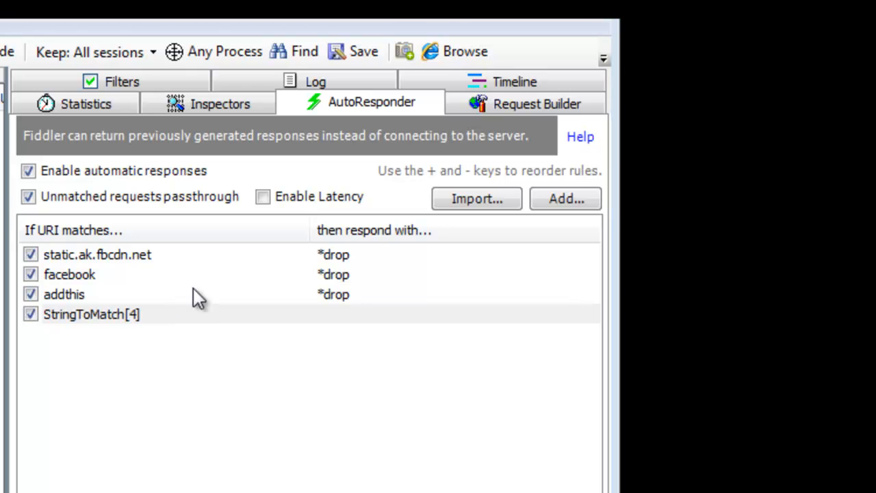
{"action": "left_click", "coordinate": [161, 315]}
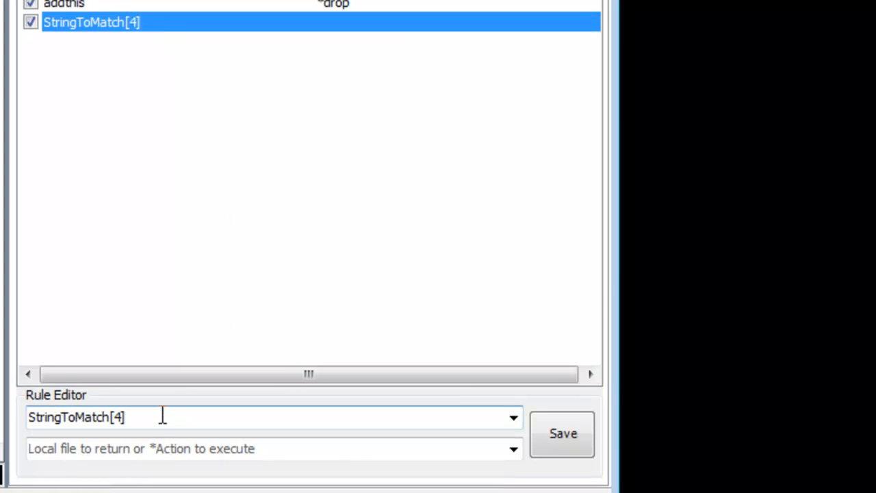
{"action": "left_click_drag", "start_coordinate": [162, 416], "coordinate": [23, 417]}
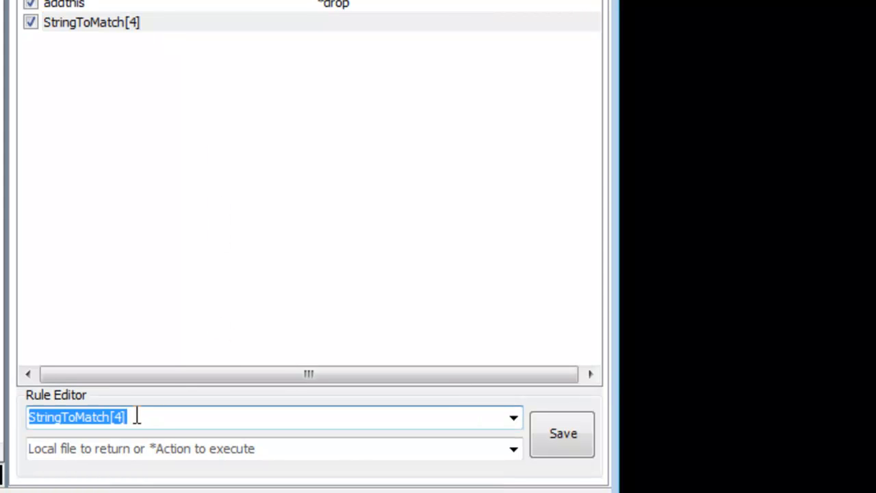
{"action": "right_click", "coordinate": [137, 415]}
{"action": "left_click", "coordinate": [182, 194]}
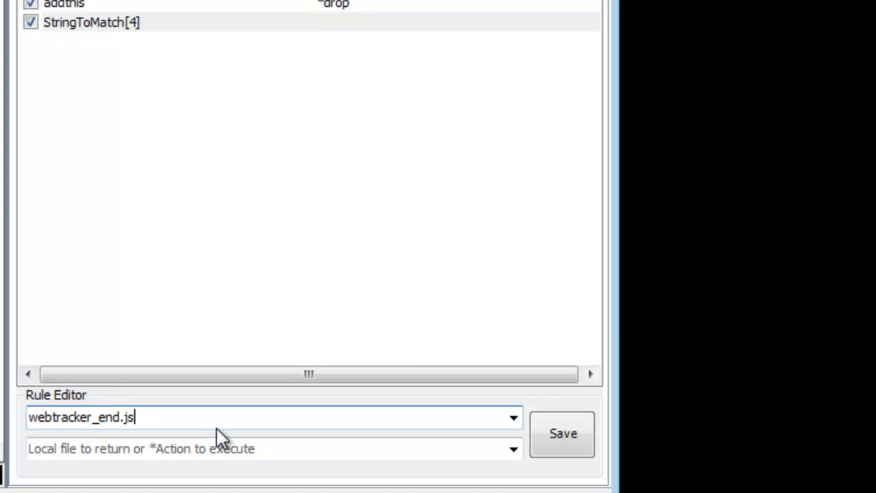
- Set the webtracker_end.js rule to respond with the local file C:\xampp\htdocs\webtracker\webtracker_end_develop.js and save it
{"action": "left_click", "coordinate": [176, 451]}
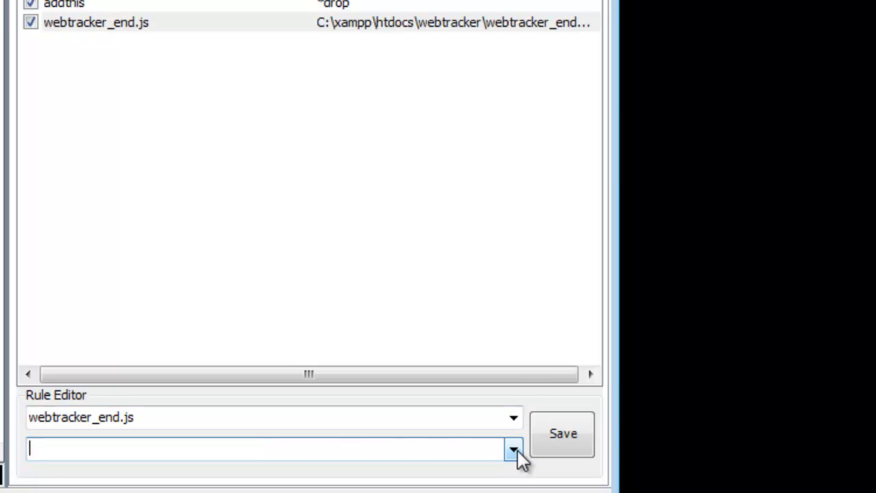
{"action": "left_click", "coordinate": [514, 450]}
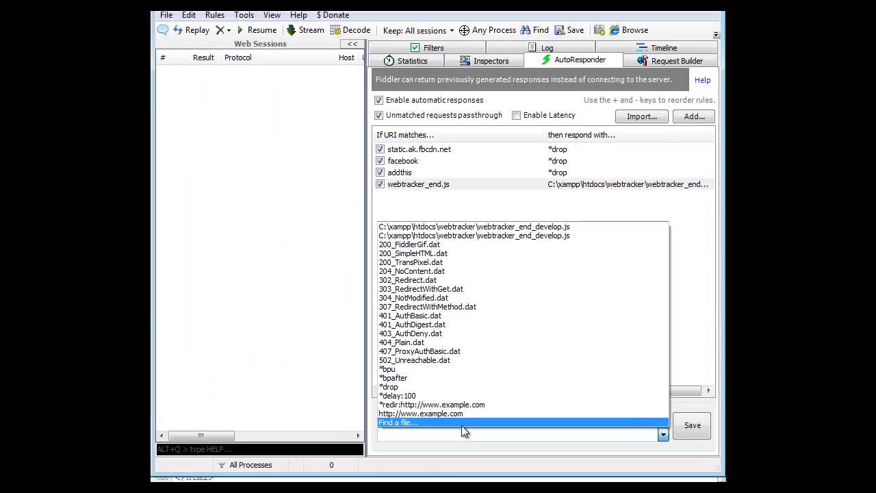
{"action": "left_click", "coordinate": [437, 423]}
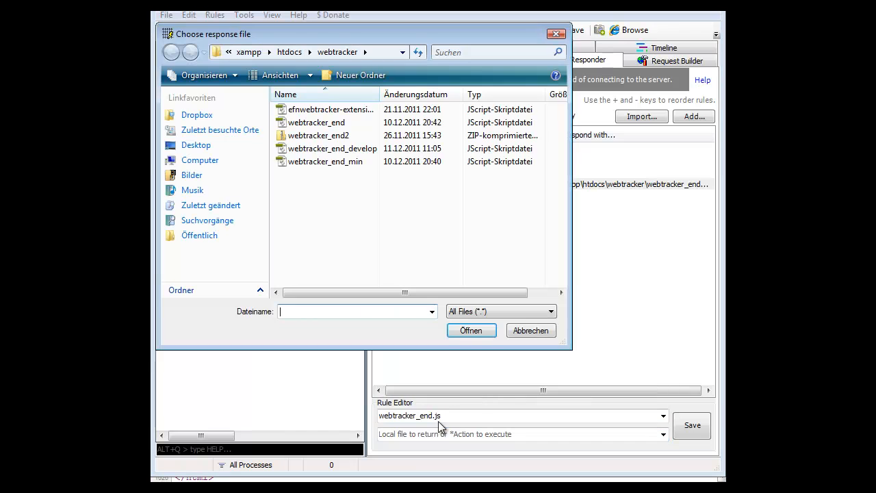
{"action": "left_click", "coordinate": [325, 149]}
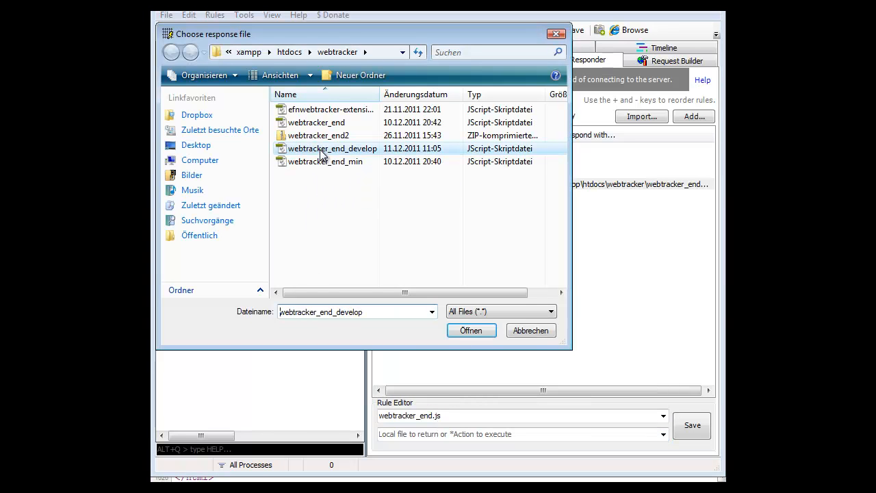
{"action": "left_click", "coordinate": [469, 332]}
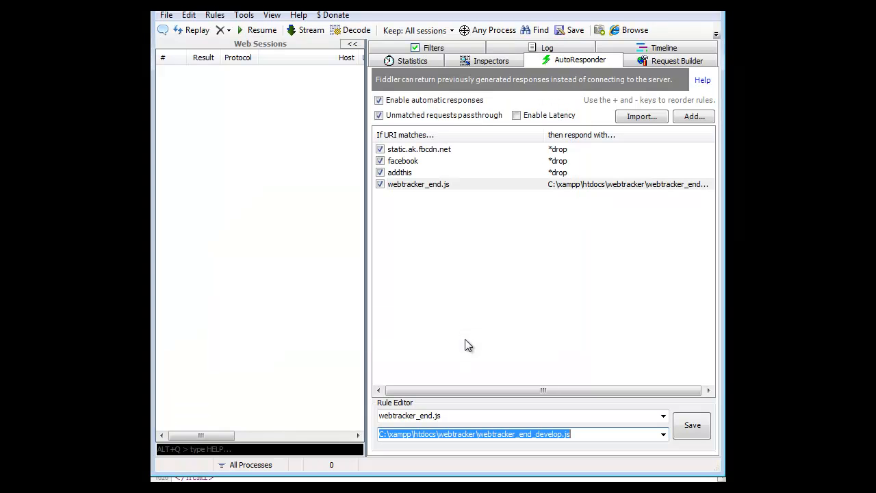
{"action": "left_click", "coordinate": [693, 425]}
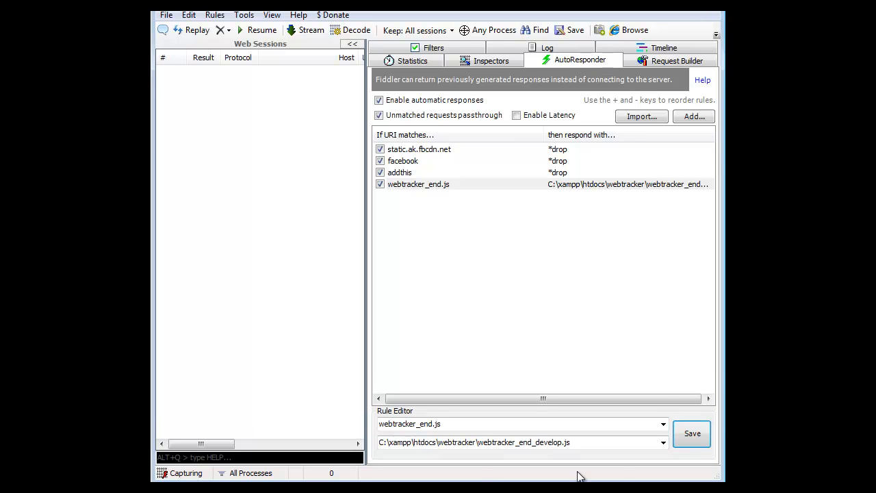
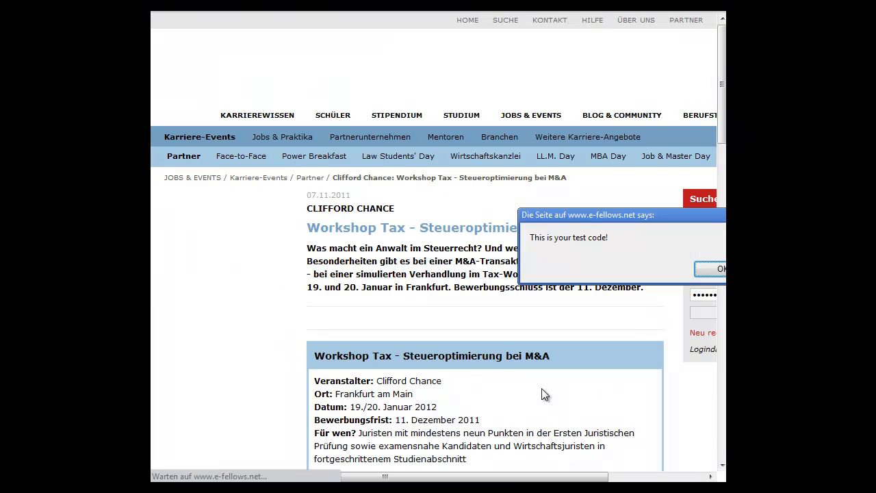
- Switch to the Clifford Chance workshop page in Chrome, dismiss its alert and open the developer tools by inspecting an element
{"action": "left_click_drag", "start_coordinate": [559, 220], "coordinate": [488, 239]}
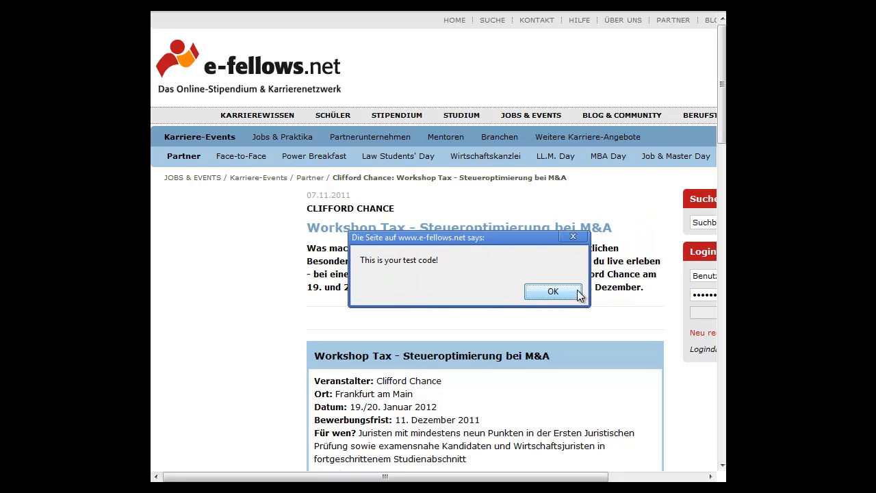
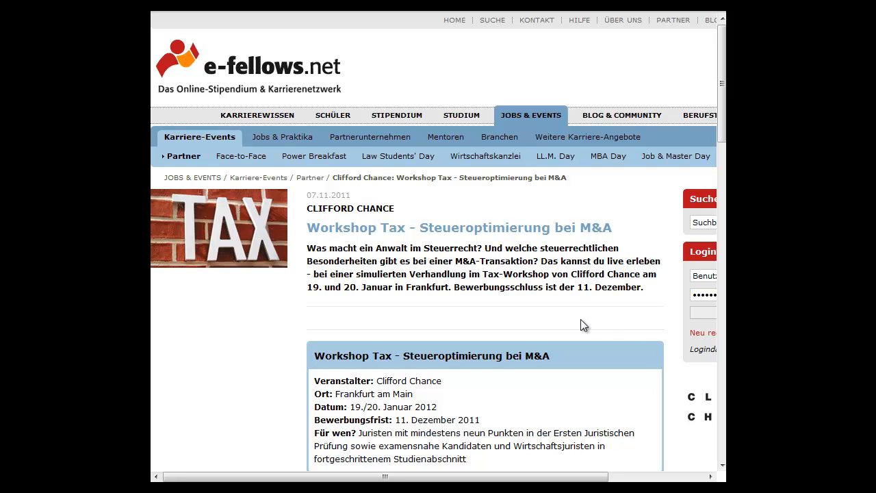
{"action": "right_click", "coordinate": [505, 274]}
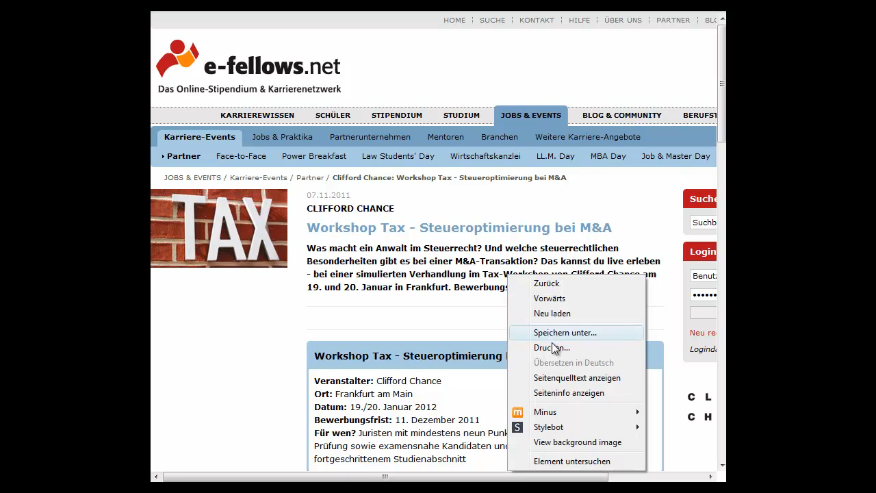
{"action": "left_click", "coordinate": [579, 463]}
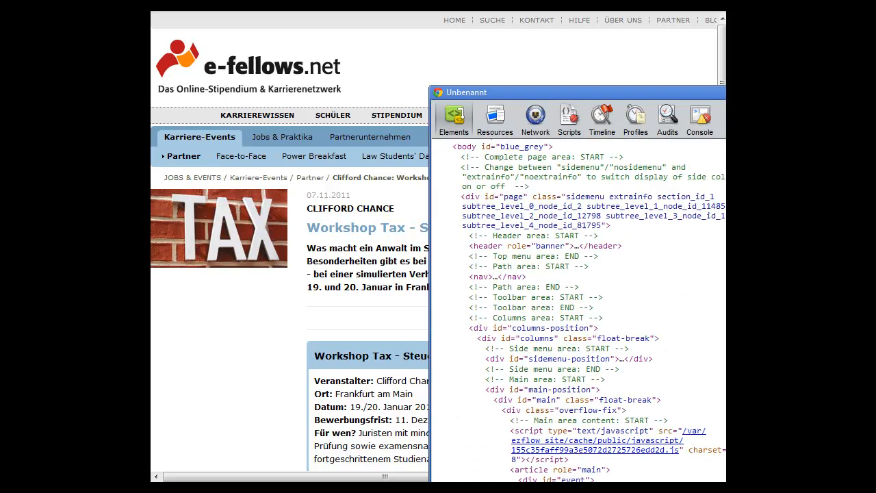
- Show webtracker_end.js among the page's loaded scripts and highlight the alert("This is your test code!"); line
{"action": "left_click", "coordinate": [444, 123]}
{"action": "left_click_drag", "start_coordinate": [612, 97], "coordinate": [461, 63]}
{"action": "left_click", "coordinate": [350, 114]}
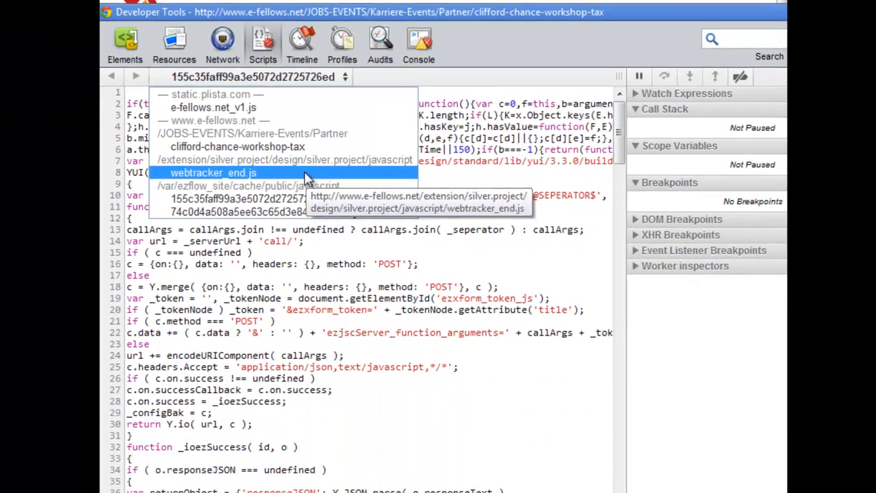
{"action": "left_click", "coordinate": [329, 317]}
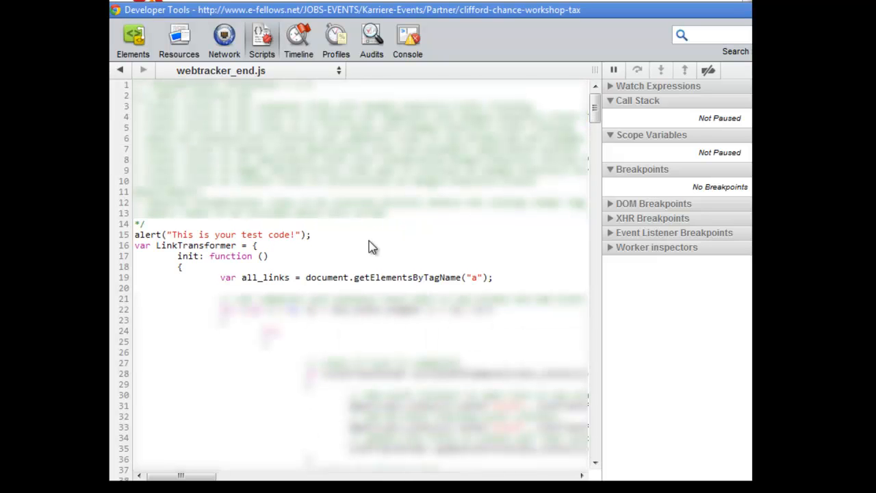
{"action": "left_click_drag", "start_coordinate": [315, 235], "coordinate": [119, 237]}
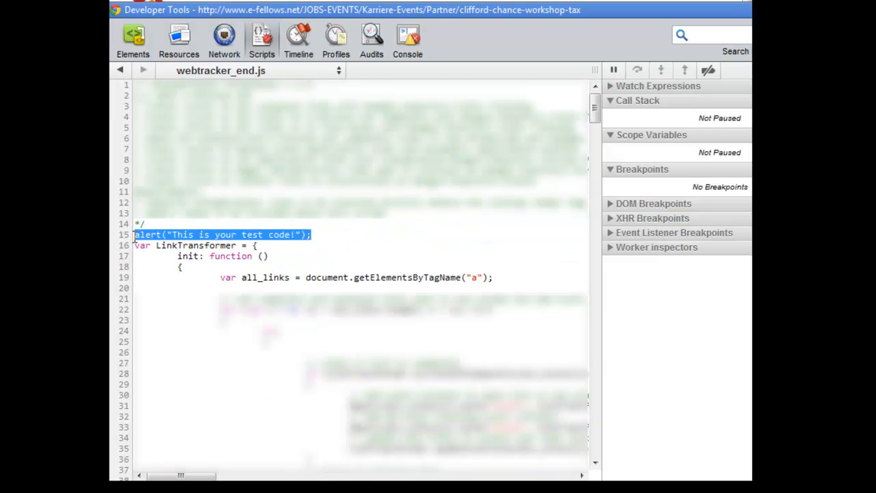
{"action": "left_click", "coordinate": [250, 228]}
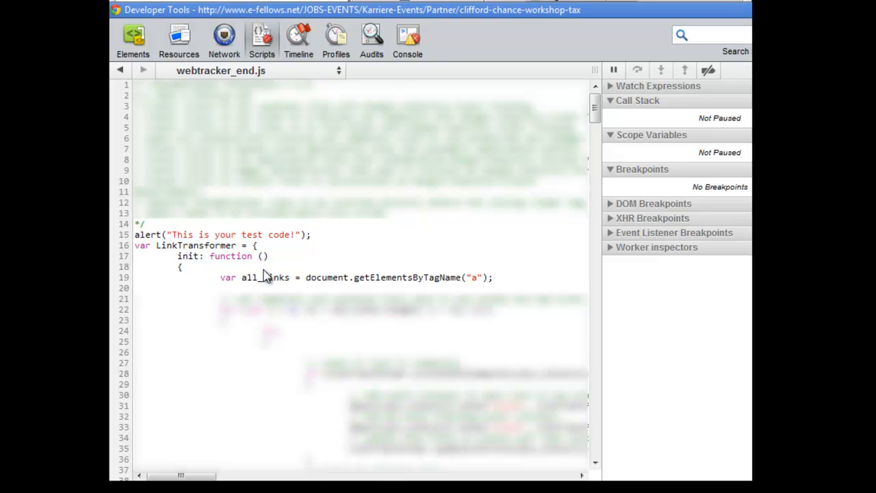